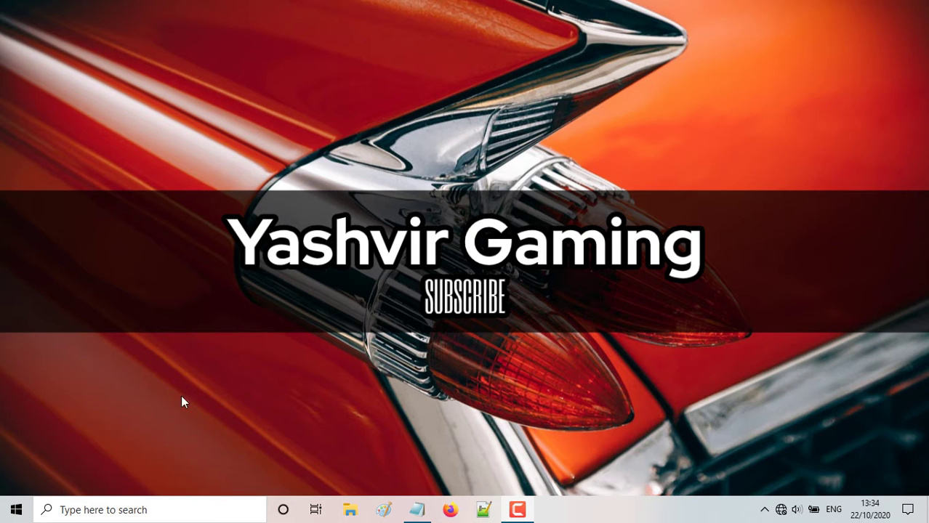
pyautogui.click(133, 509)
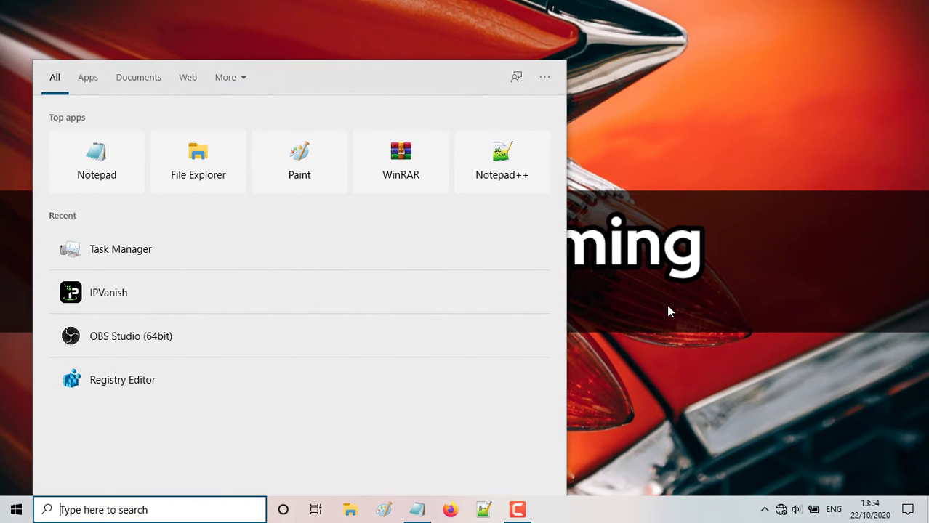
pyautogui.click(669, 311)
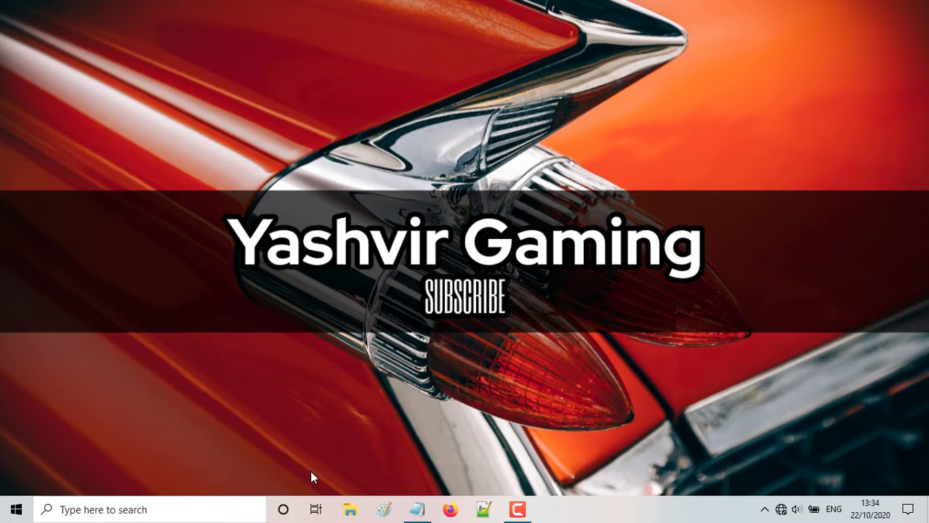
# - Open Device Manager, collapse the expanded device categories and expand Universal Serial Bus controllers
pyautogui.rightClick(6, 512)
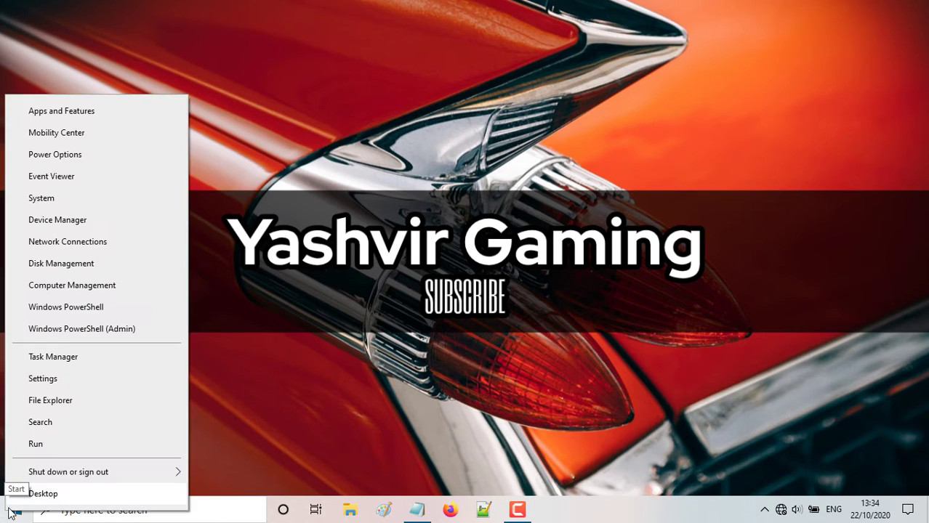
pyautogui.click(57, 220)
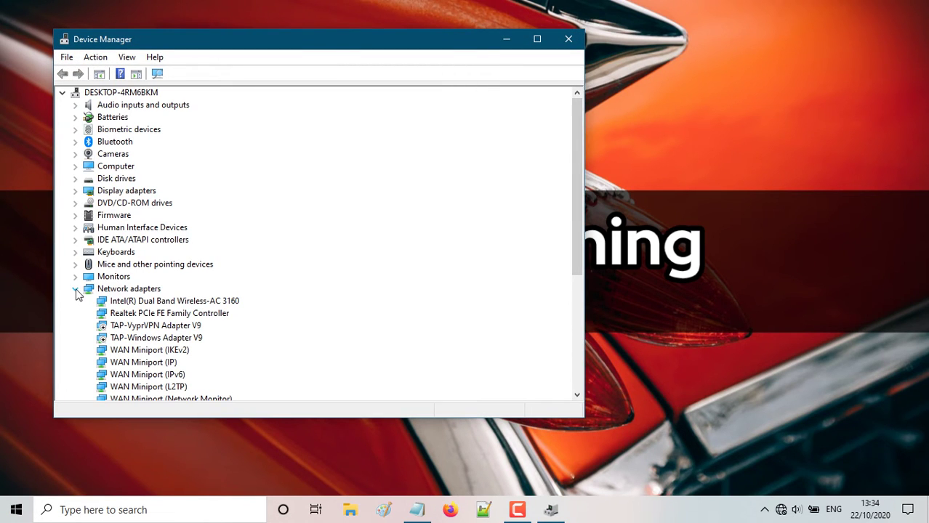
pyautogui.click(76, 289)
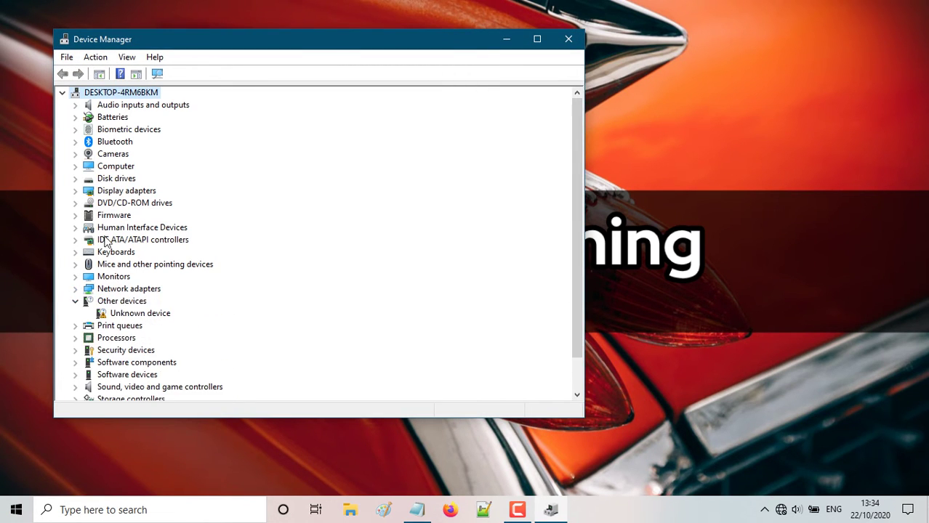
pyautogui.click(74, 301)
pyautogui.scroll(-1, 140, 295)
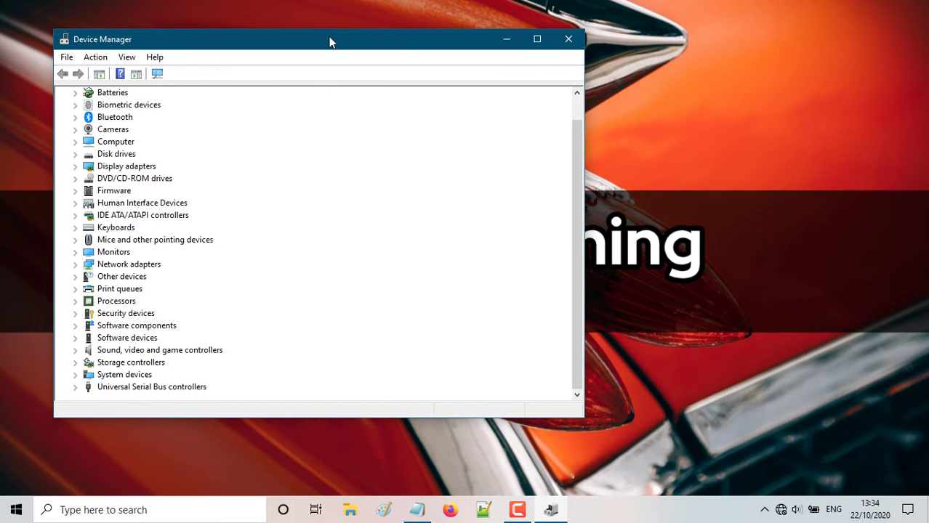
pyautogui.moveTo(329, 42); pyautogui.dragTo(489, 34)
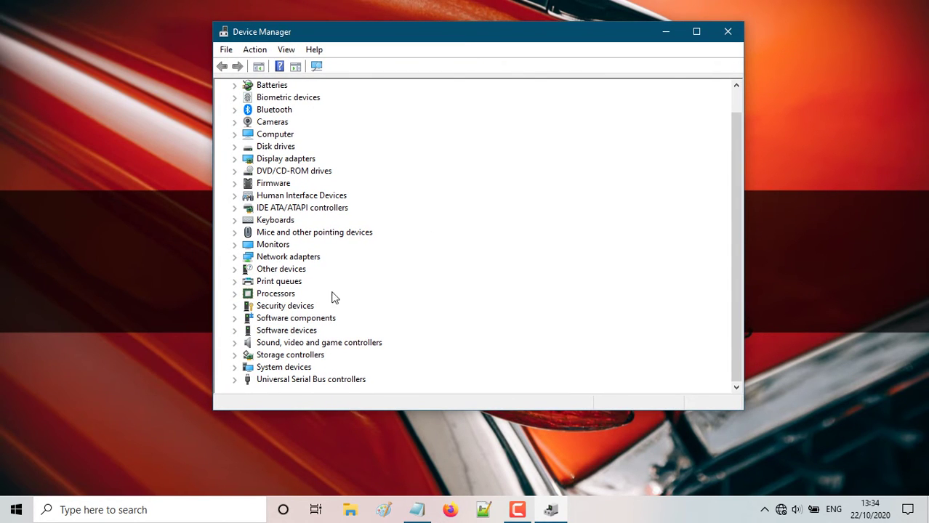
pyautogui.click(283, 380)
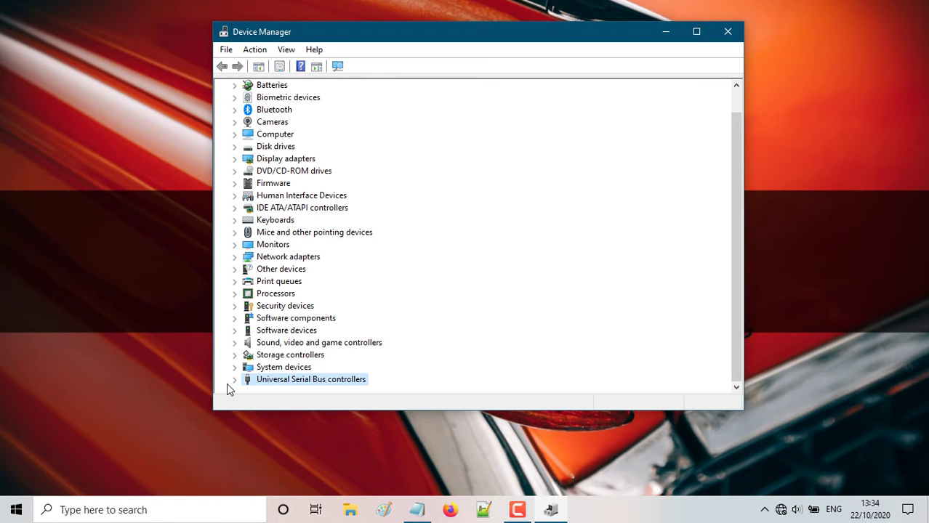
pyautogui.click(234, 380)
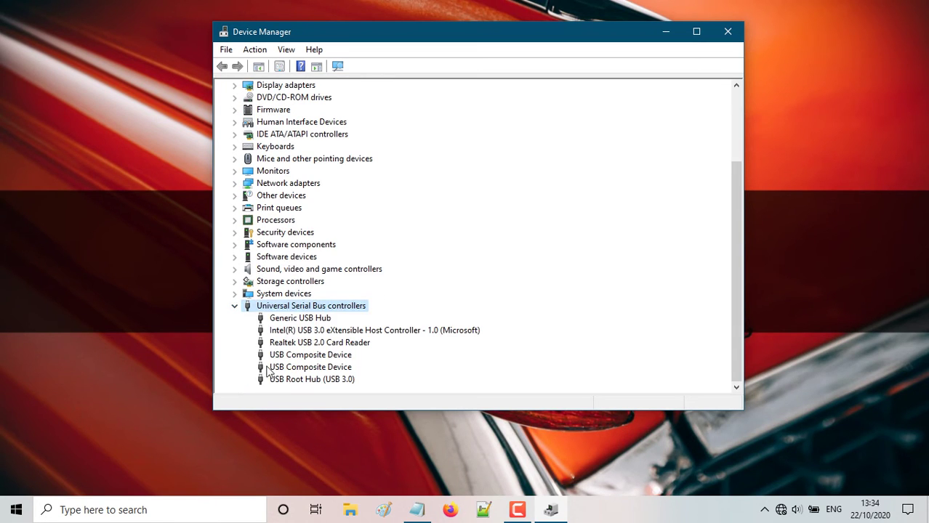
# - In the power management properties of USB Root Hub (USB 3.0), disallow the computer from turning off the device to save power and confirm
pyautogui.click(344, 381)
pyautogui.rightClick(344, 382)
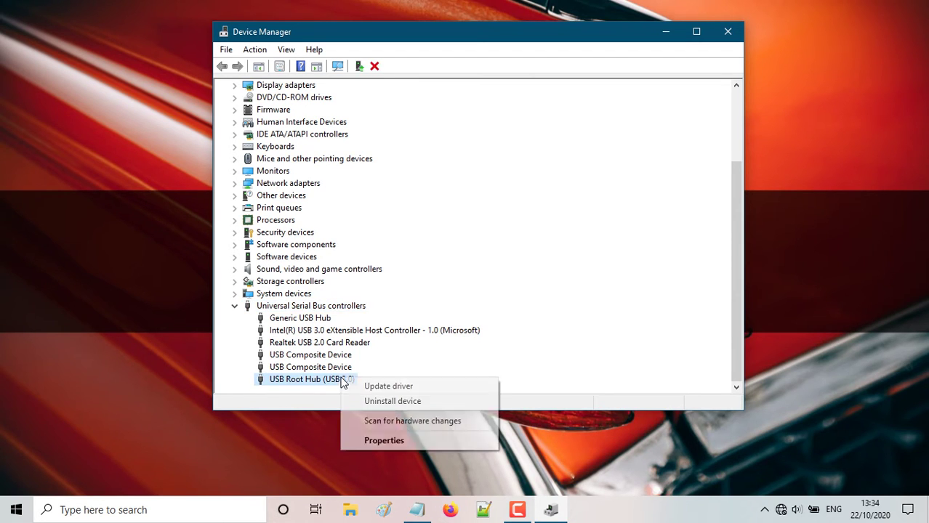
pyautogui.click(378, 437)
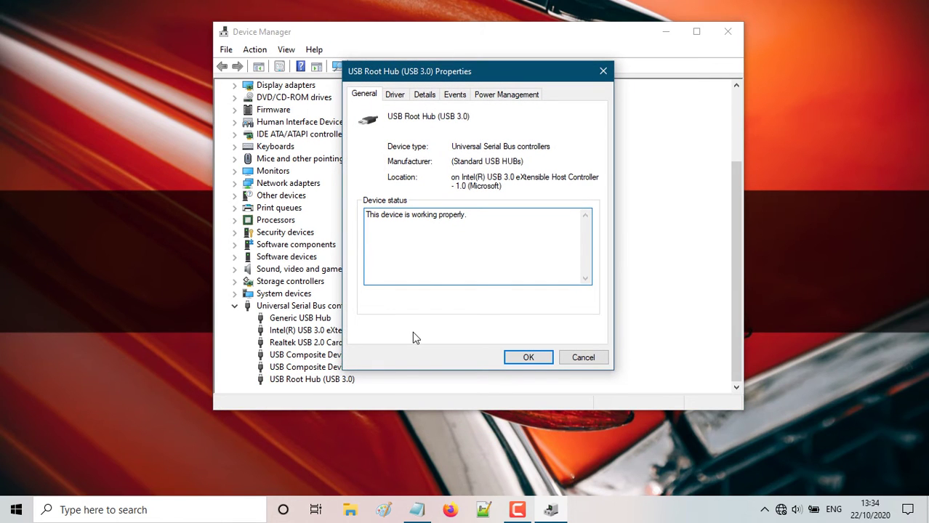
pyautogui.click(501, 95)
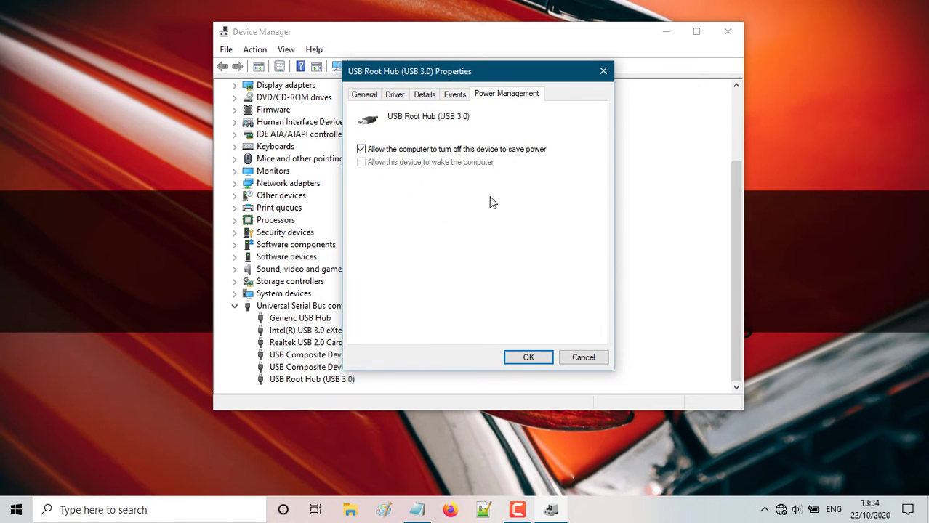
pyautogui.moveTo(466, 80); pyautogui.dragTo(579, 134)
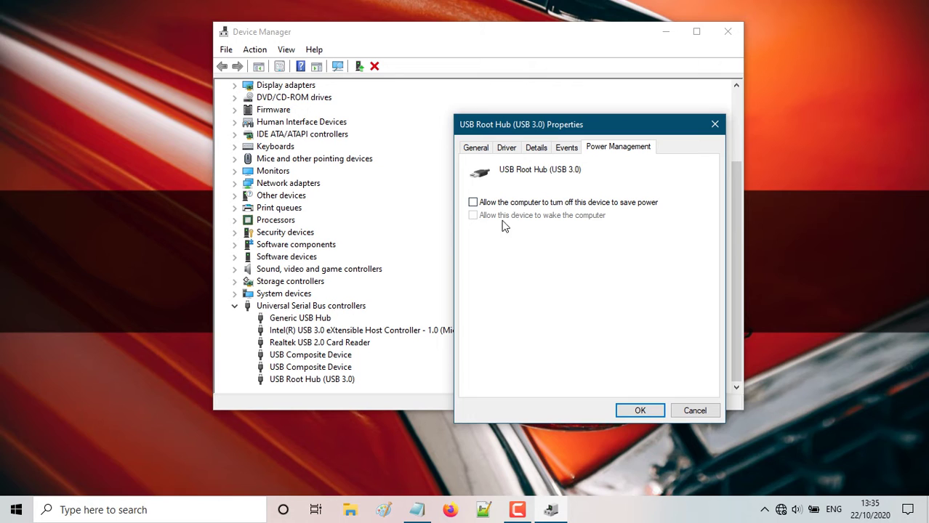
pyautogui.click(622, 413)
# - Disable "Allow the computer to turn off this device to save power" for the Generic USB Hub, confirm and close Device Manager
pyautogui.click(293, 325)
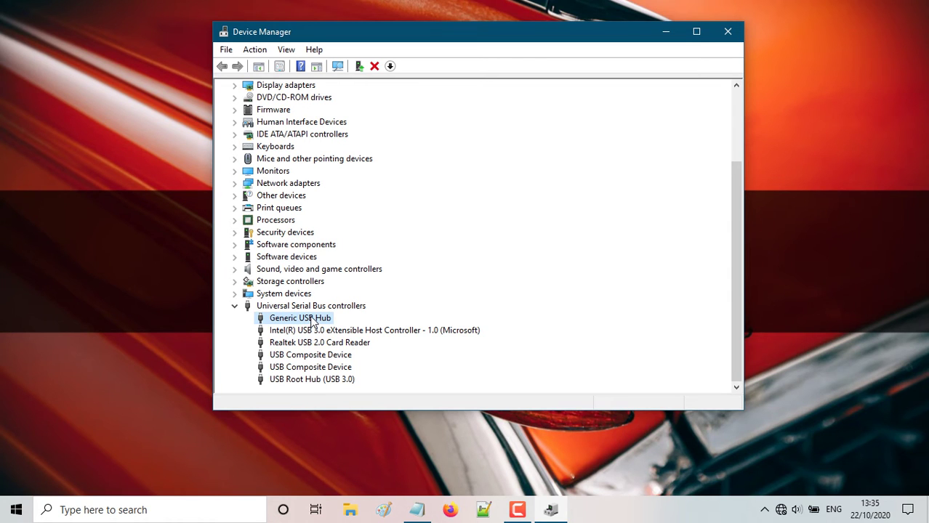
pyautogui.rightClick(313, 321)
pyautogui.click(355, 396)
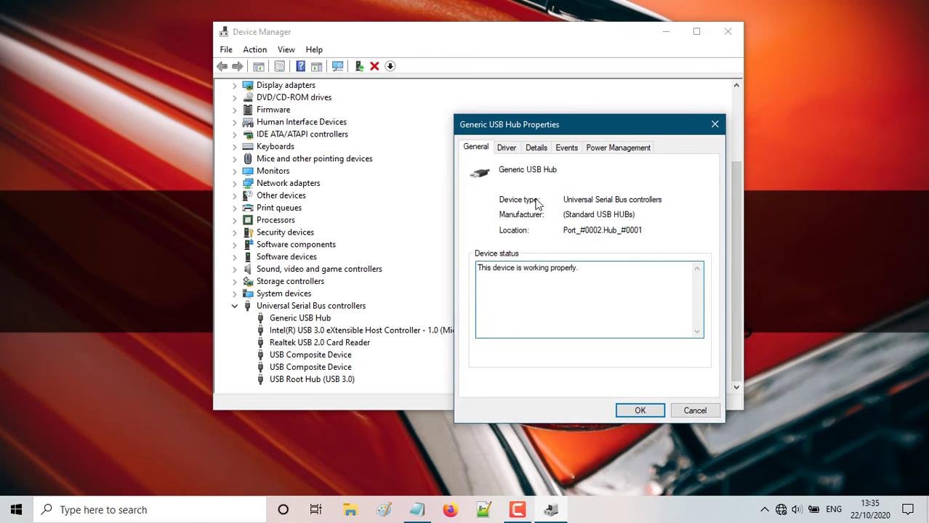
pyautogui.click(608, 153)
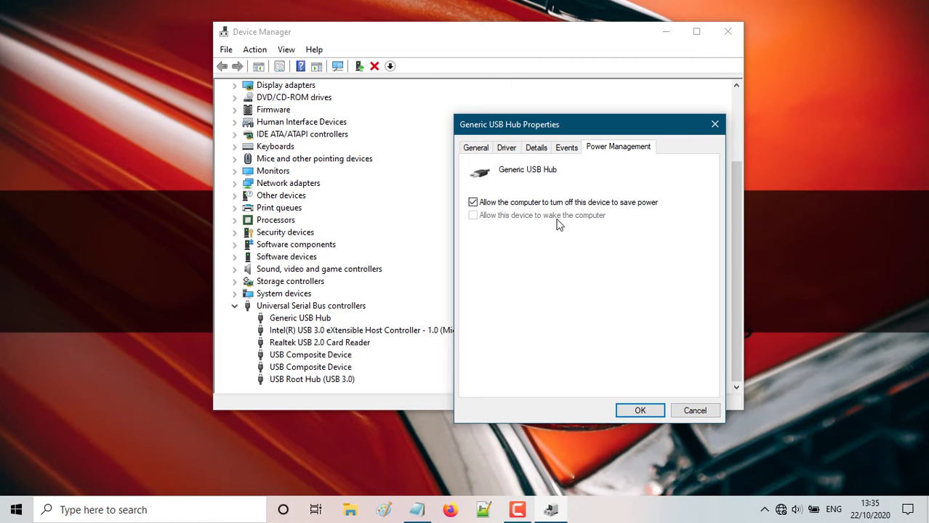
pyautogui.click(491, 207)
pyautogui.click(625, 409)
pyautogui.click(728, 32)
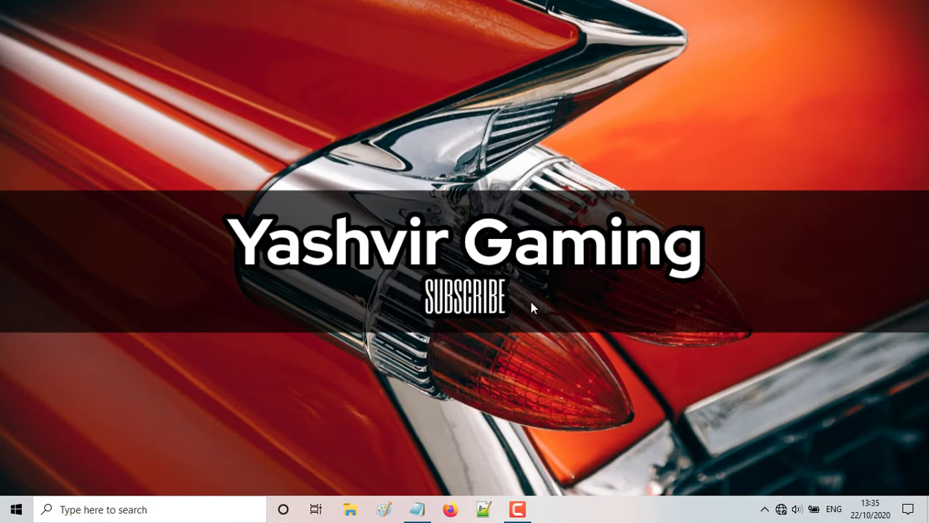
# - Open the advanced power settings of the Balanced power plan through the Windows power options
pyautogui.rightClick(4, 513)
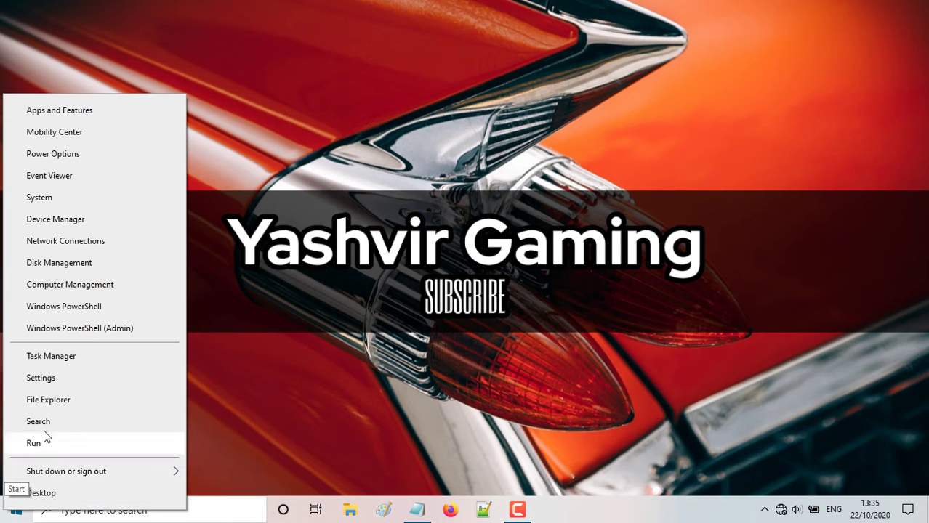
pyautogui.click(80, 163)
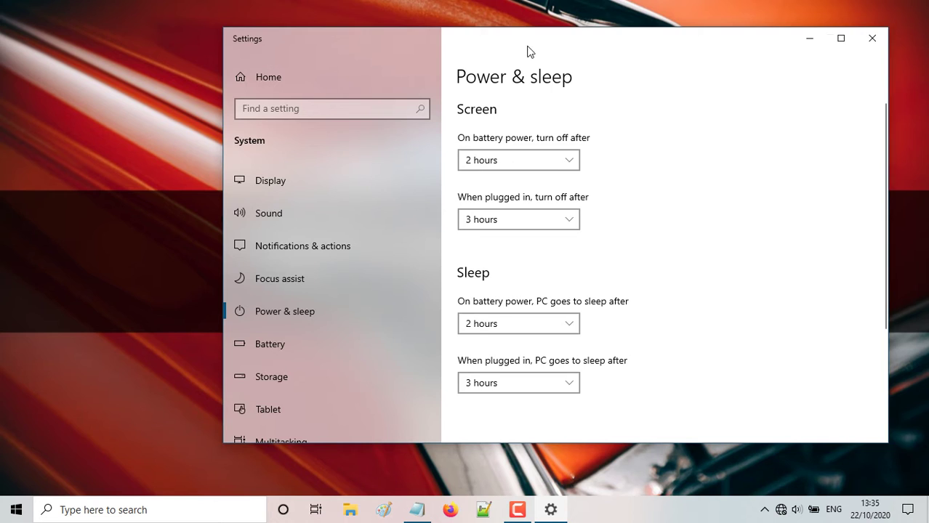
pyautogui.moveTo(528, 49); pyautogui.dragTo(492, 45)
pyautogui.scroll(-3, 612, 216)
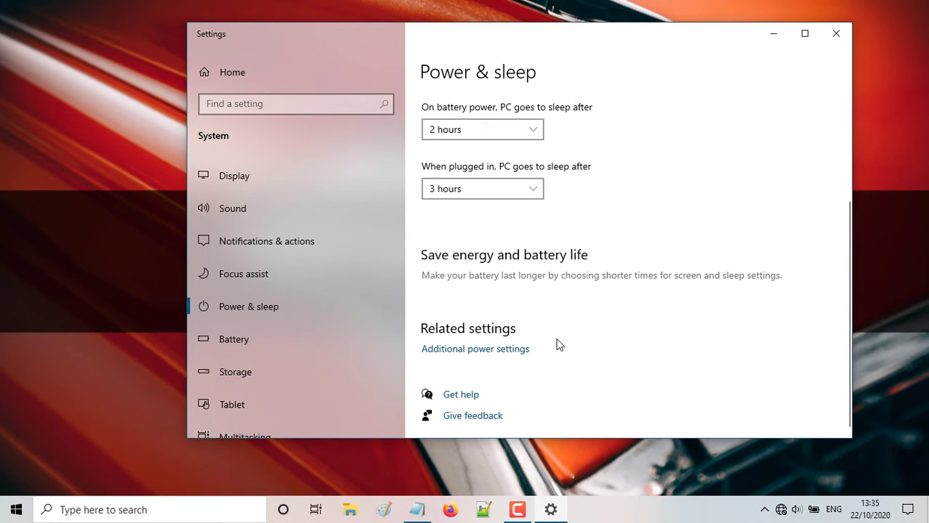
pyautogui.click(514, 351)
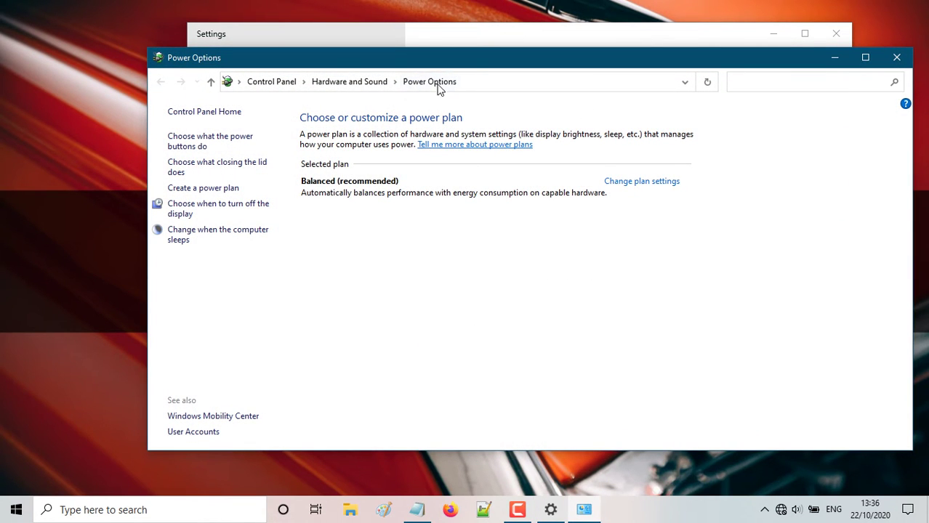
pyautogui.moveTo(483, 62); pyautogui.dragTo(496, 86)
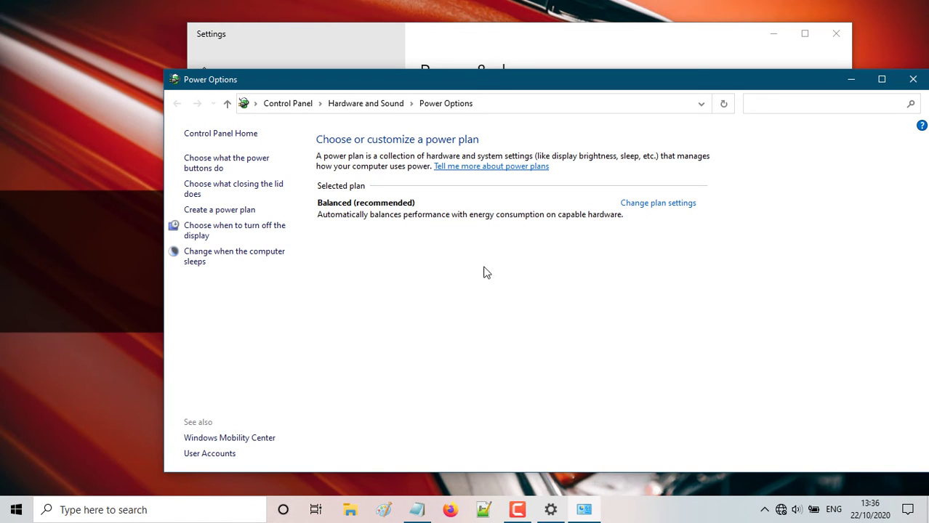
pyautogui.click(653, 207)
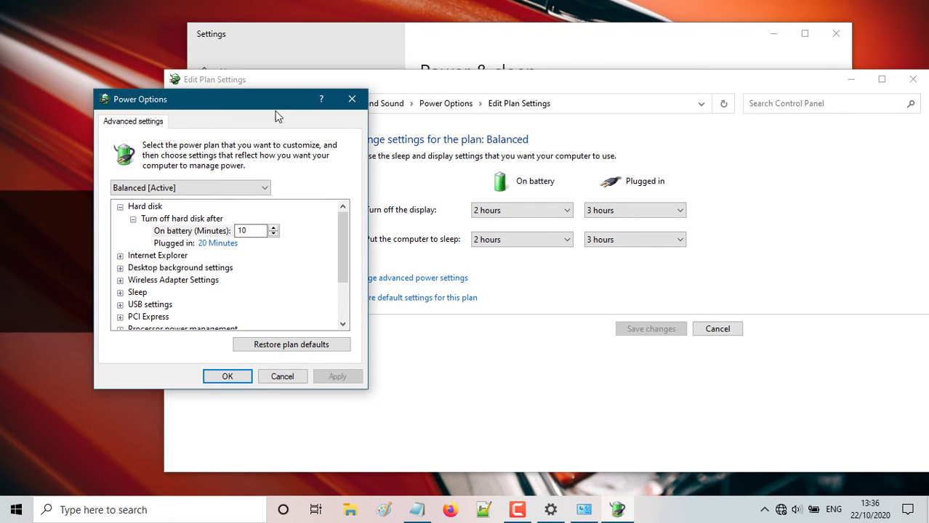
pyautogui.moveTo(276, 114); pyautogui.dragTo(451, 138)
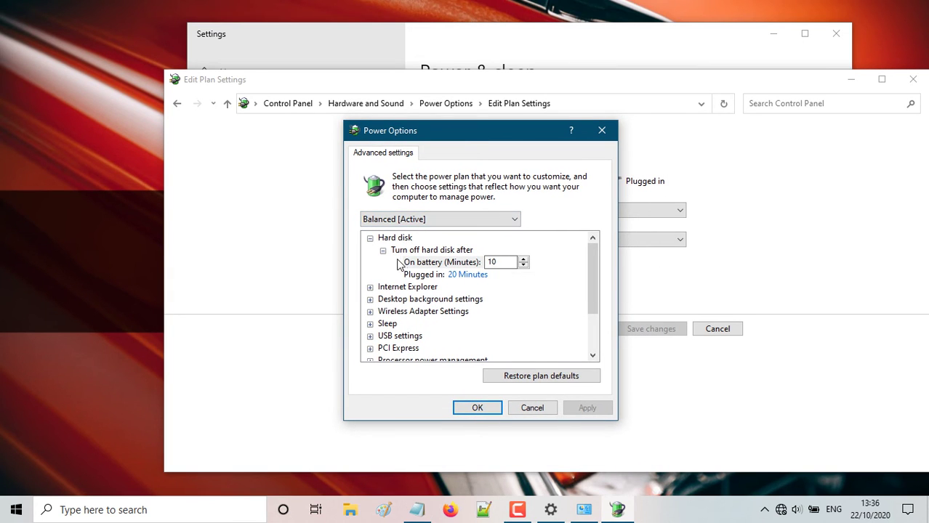
# - Under USB settings, set the USB selective suspend setting to Disabled for On battery
pyautogui.click(370, 238)
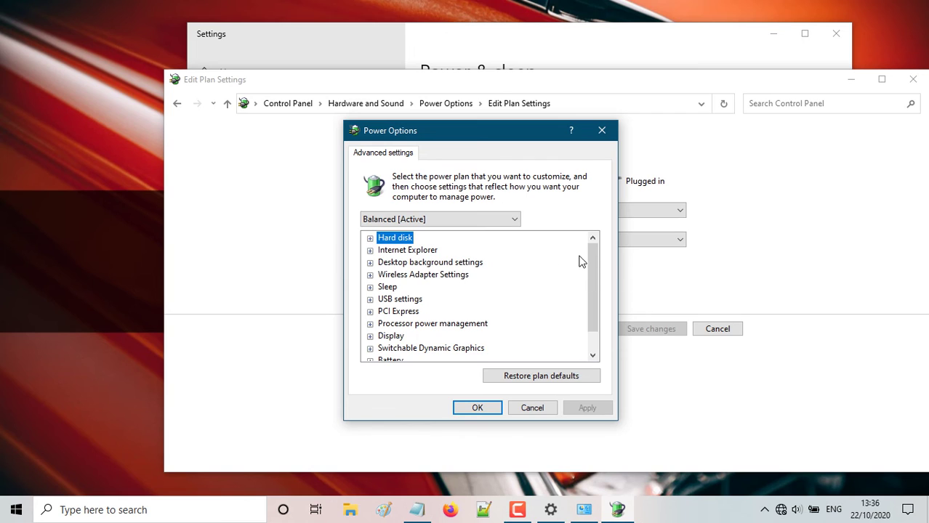
pyautogui.moveTo(592, 257); pyautogui.dragTo(593, 293)
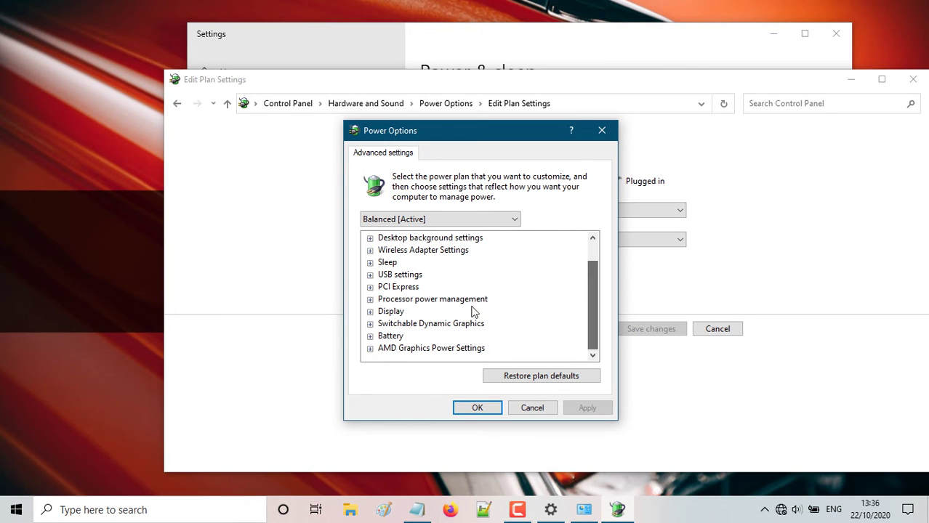
pyautogui.click(386, 276)
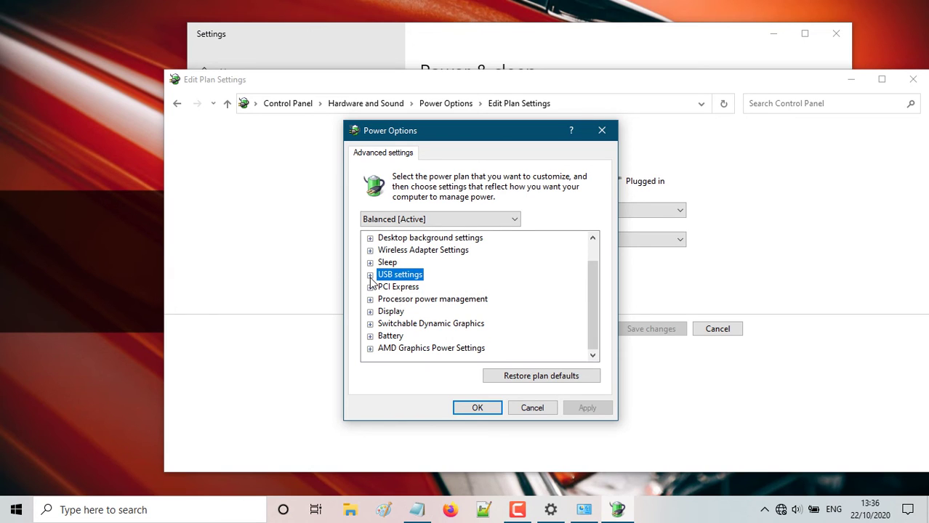
pyautogui.click(370, 275)
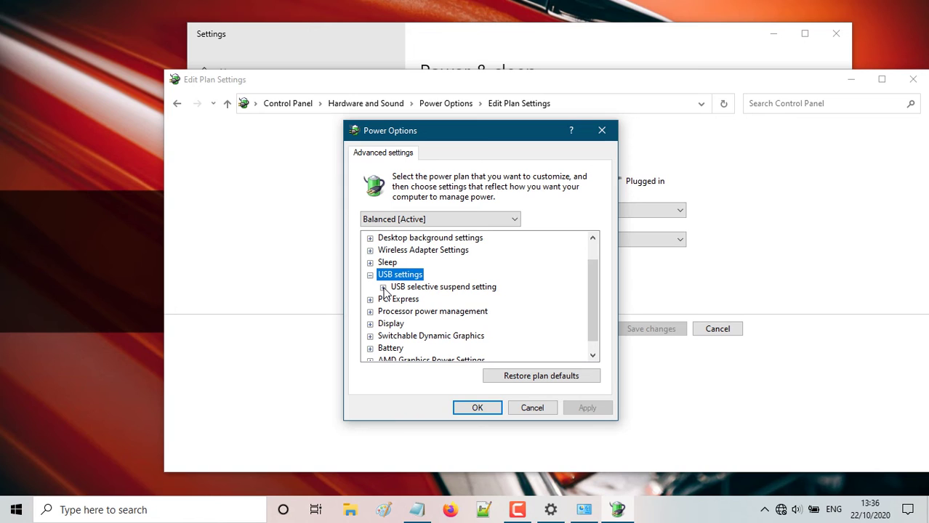
pyautogui.click(383, 287)
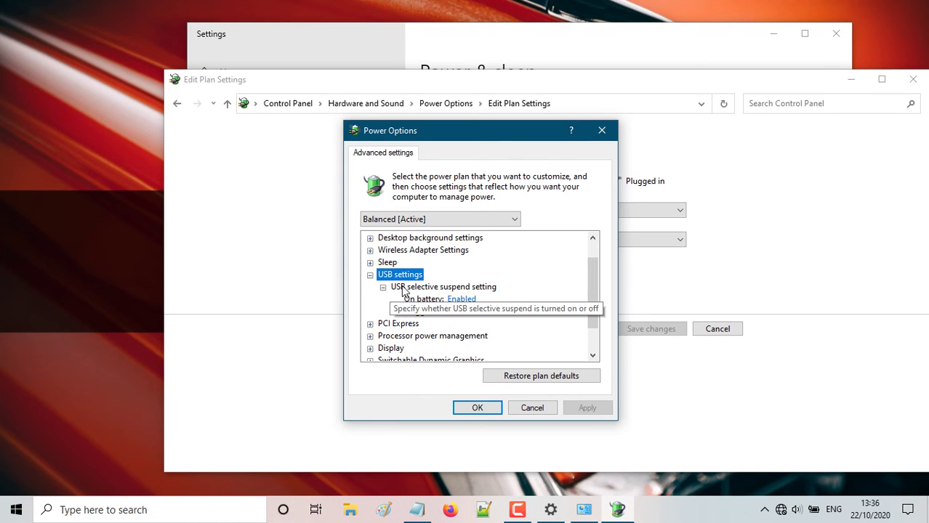
pyautogui.click(422, 288)
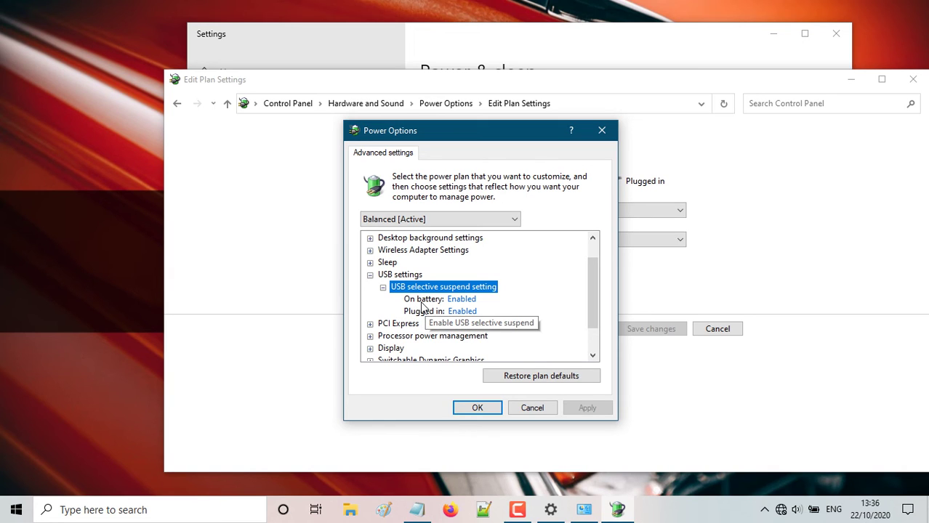
pyautogui.click(422, 301)
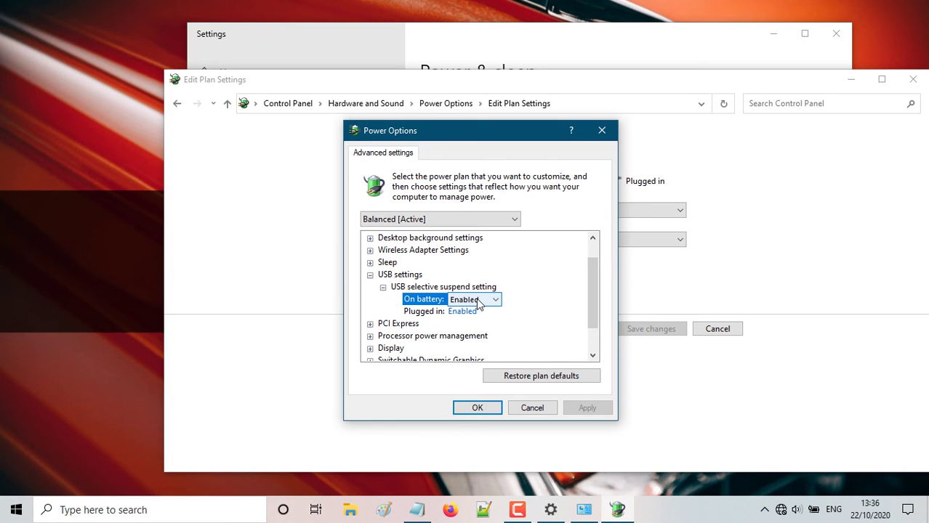
pyautogui.click(478, 300)
pyautogui.click(465, 312)
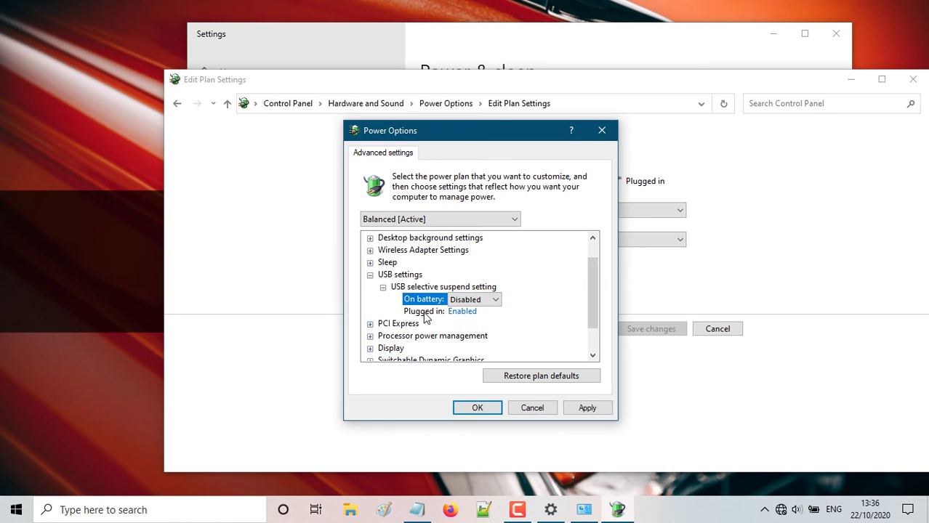
# - Set the USB selective suspend setting to Disabled for Plugged in
pyautogui.click(436, 312)
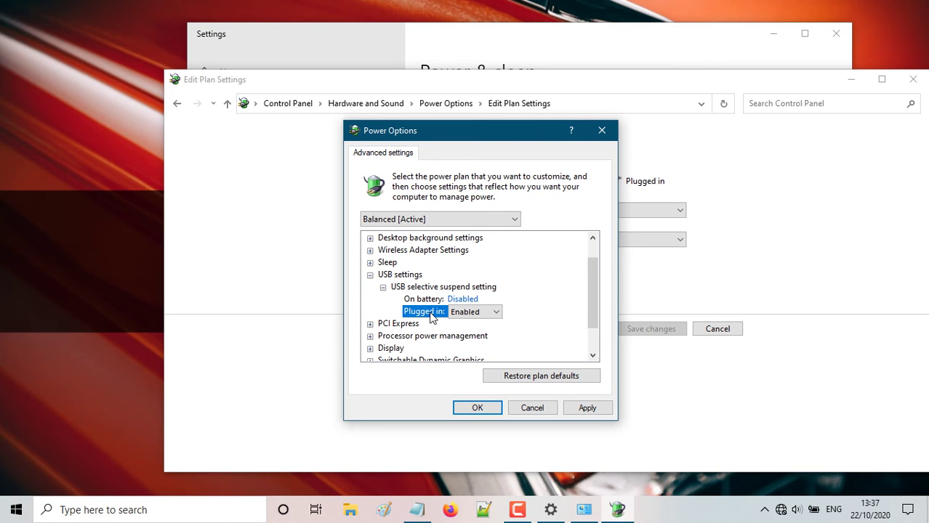
pyautogui.click(480, 314)
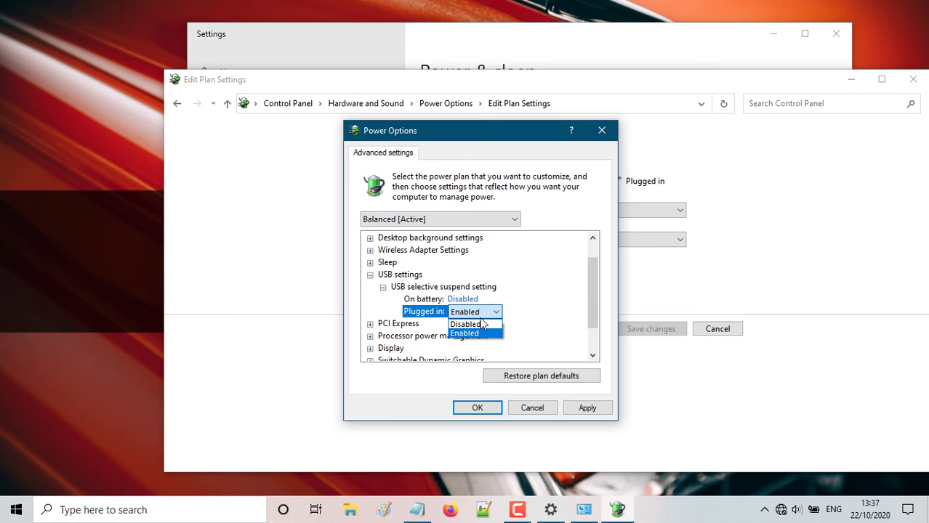
pyautogui.click(474, 325)
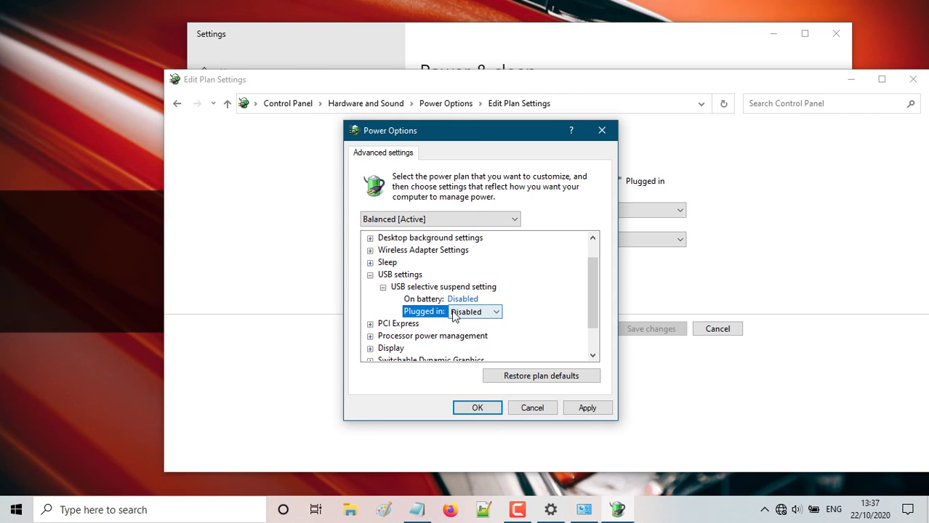
# - Apply and confirm the advanced power settings, and close the Edit Plan Settings and Settings windows
pyautogui.click(589, 409)
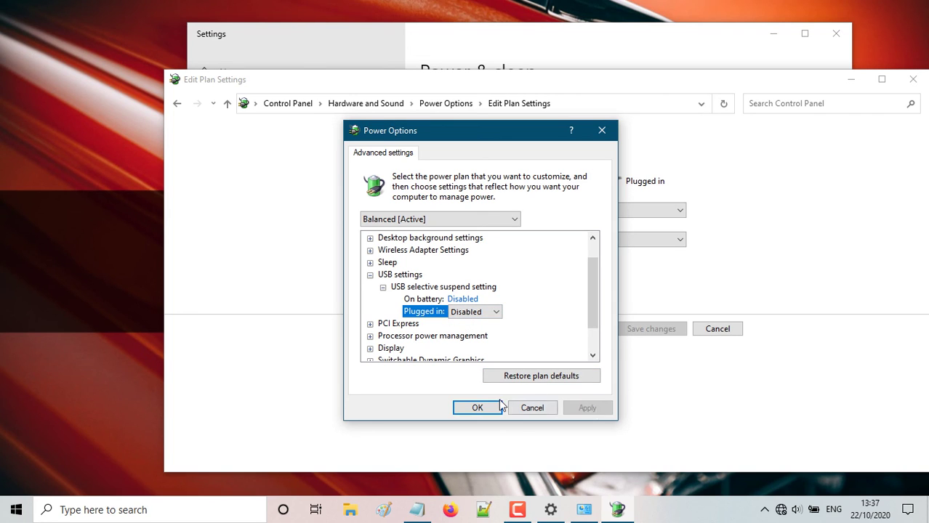
pyautogui.click(480, 409)
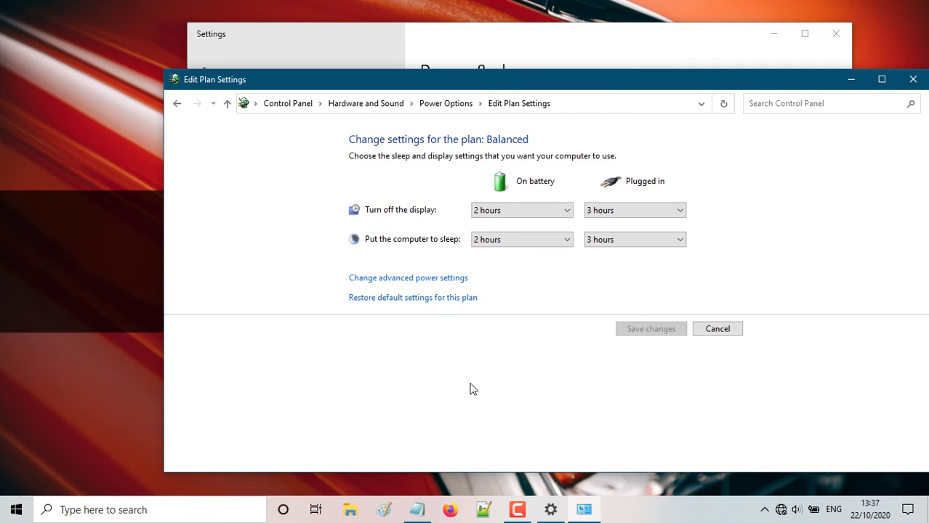
pyautogui.click(914, 80)
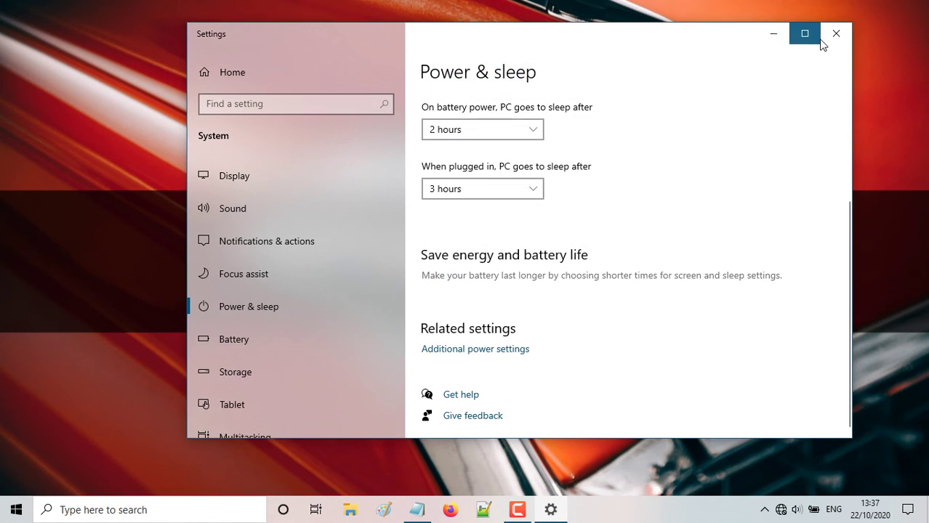
pyautogui.click(836, 33)
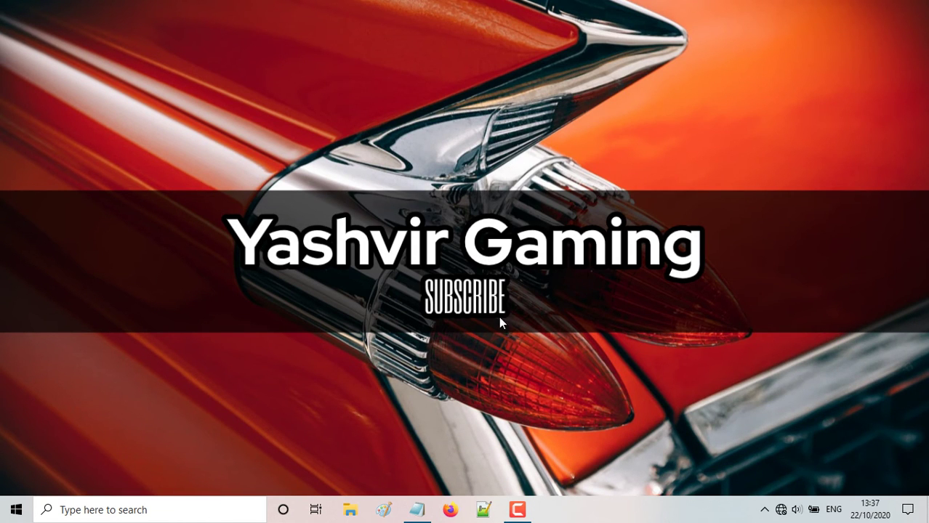
pyautogui.click(16, 510)
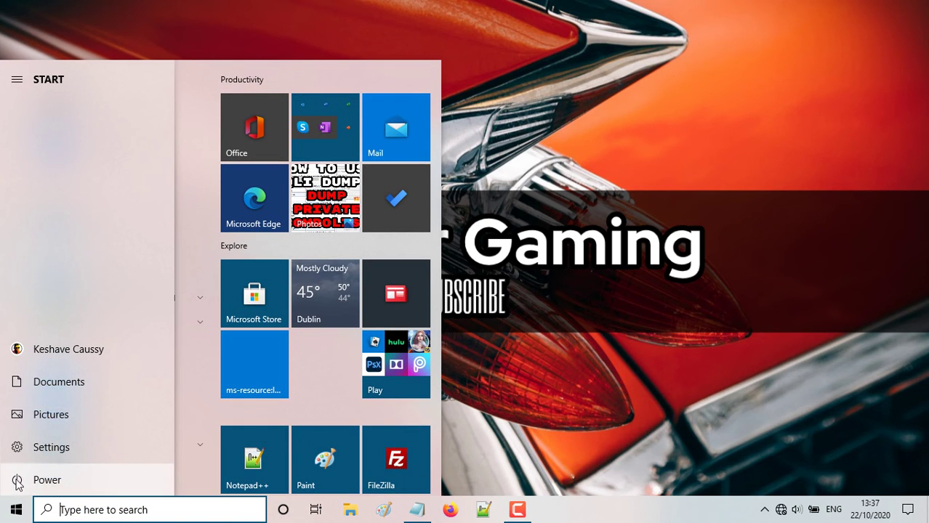
pyautogui.click(17, 481)
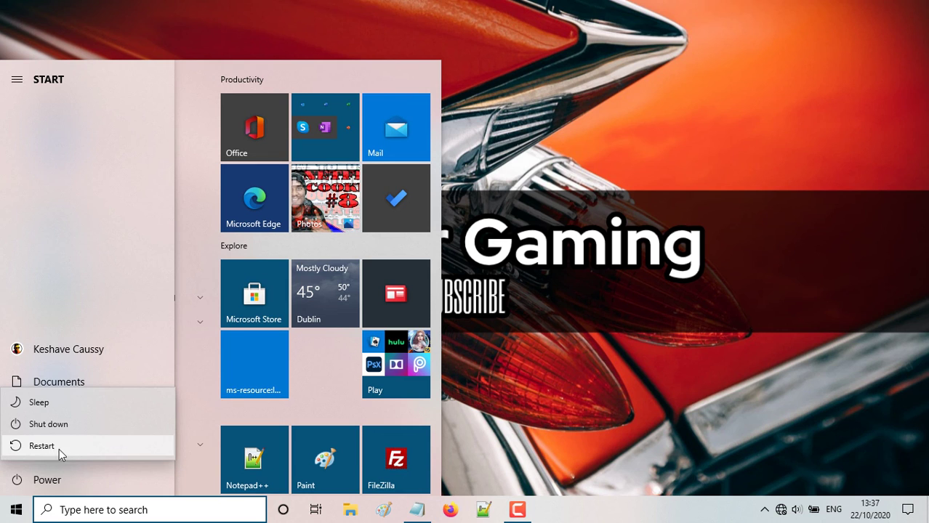
pyautogui.click(571, 346)
pyautogui.click(571, 346)
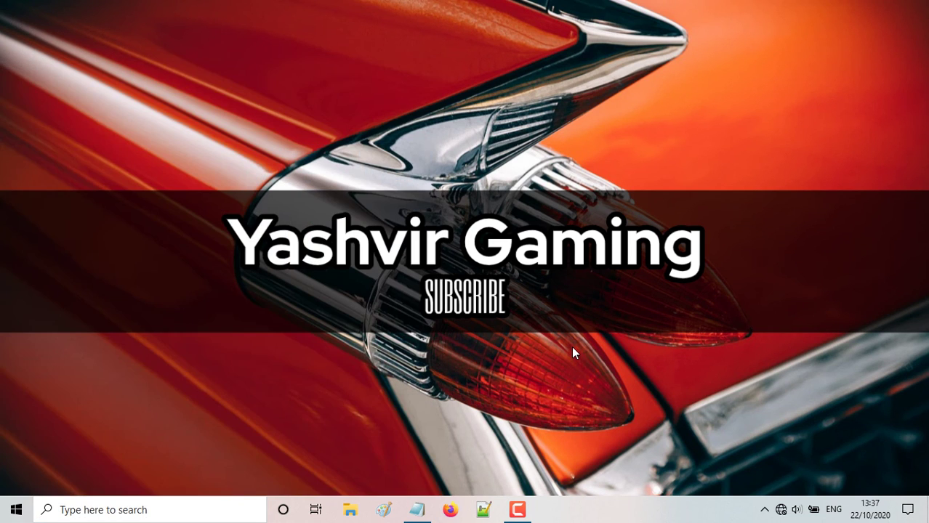